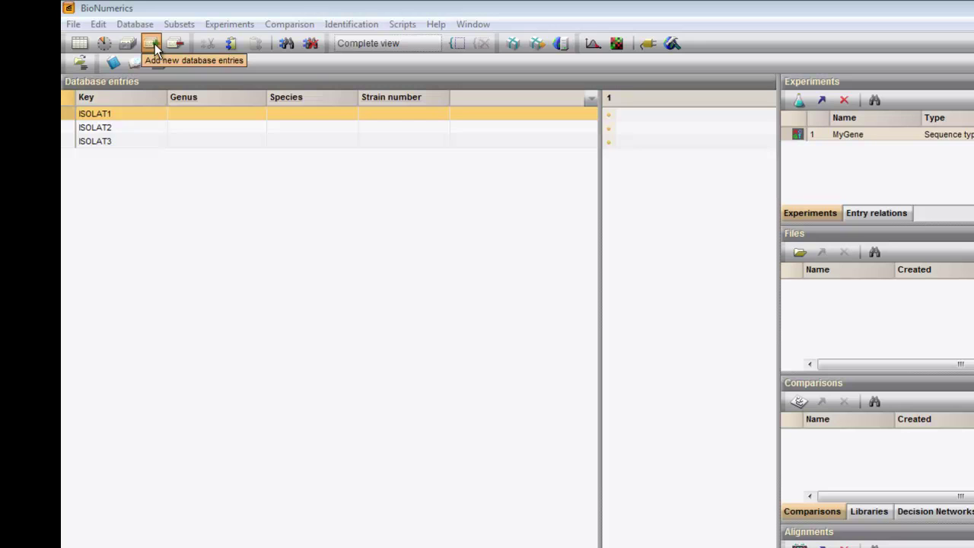
# Add one new, automatically keyed database entry, DBK0000003
pyautogui.click(155, 44)
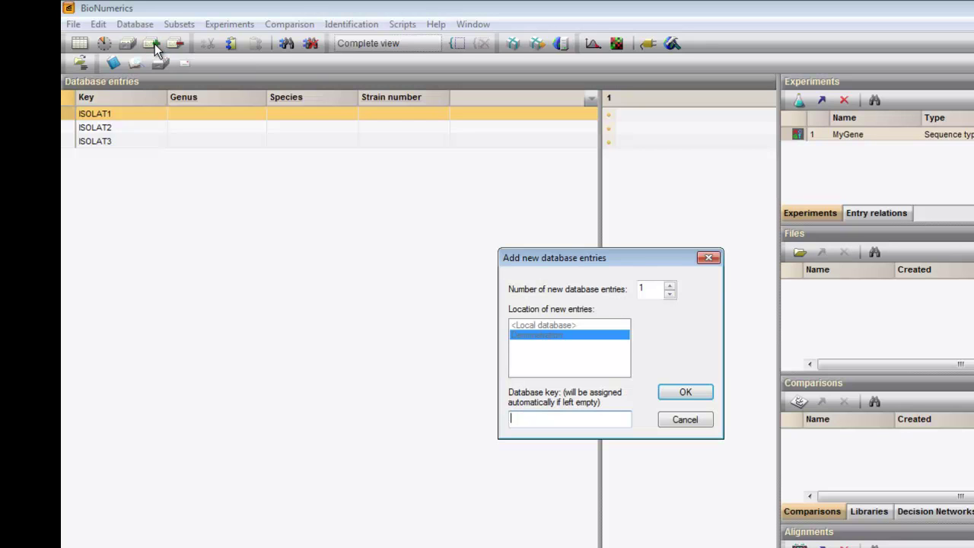
pyautogui.click(684, 392)
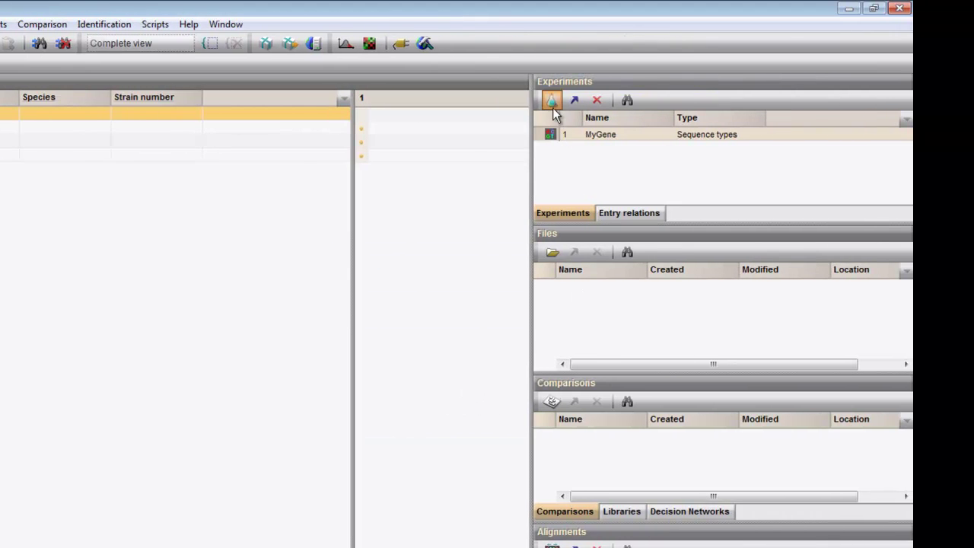
# Create a new sequence type experiment named 'Assembler' for nucleic acid sequences
pyautogui.click(552, 102)
pyautogui.click(598, 161)
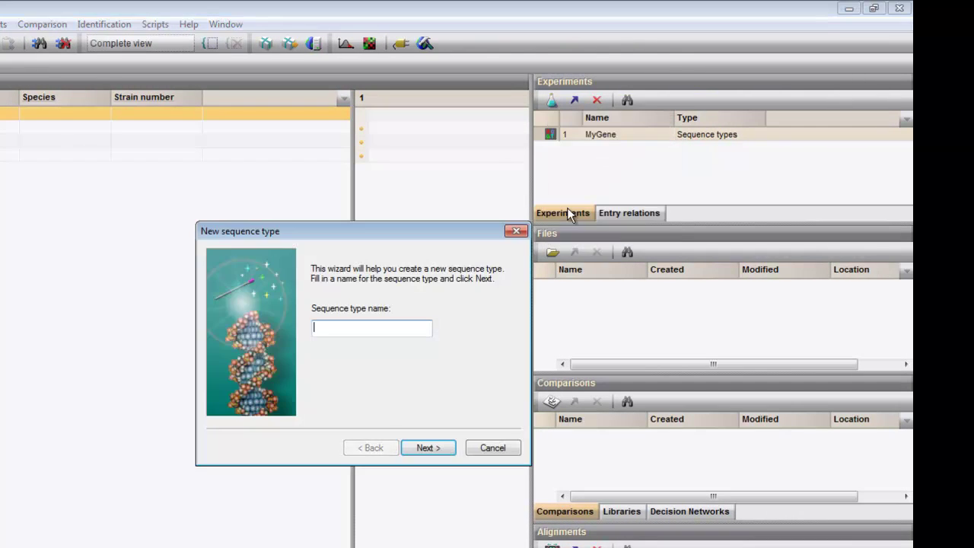
pyautogui.write('Assembler')
pyautogui.click(447, 448)
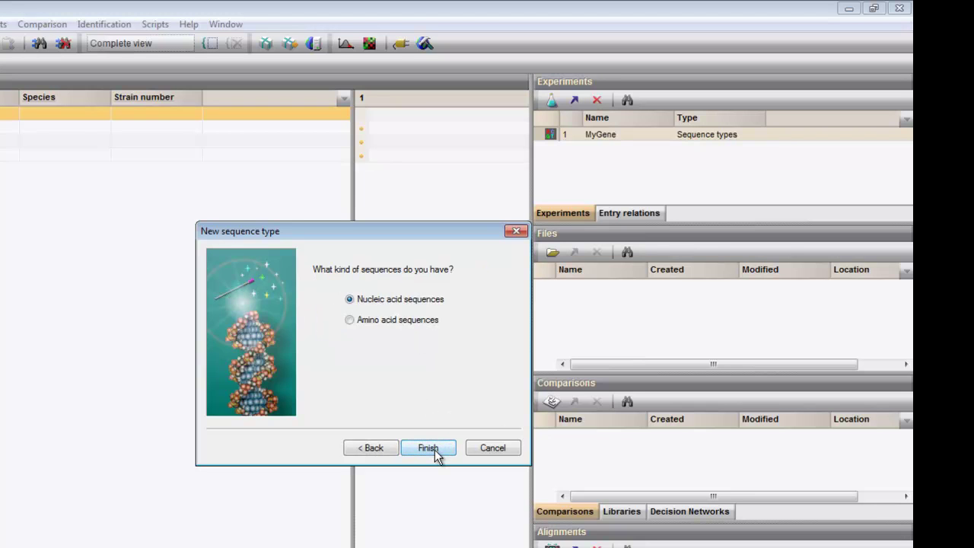
pyautogui.click(429, 448)
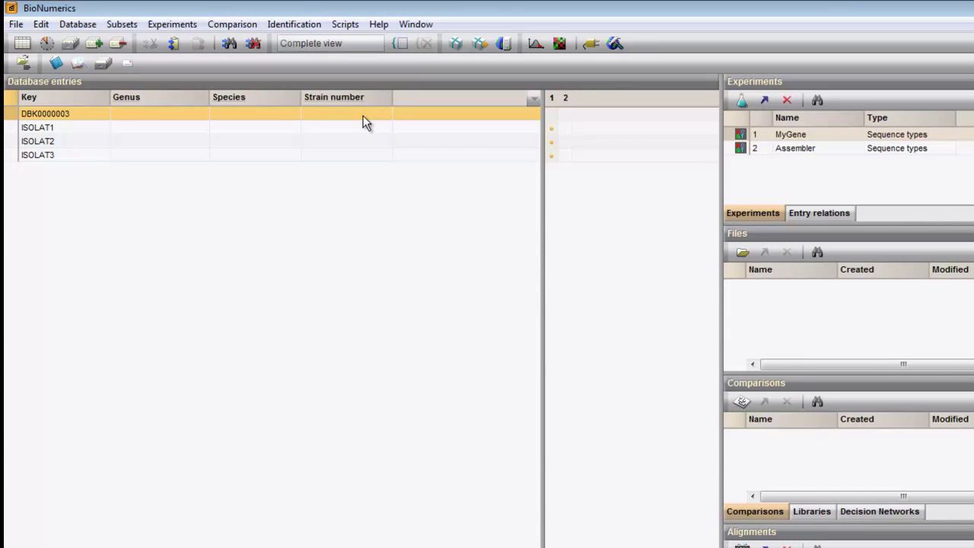
# Open entry DBK0000003 and create its empty Assembler sequence
pyautogui.doubleClick(363, 116)
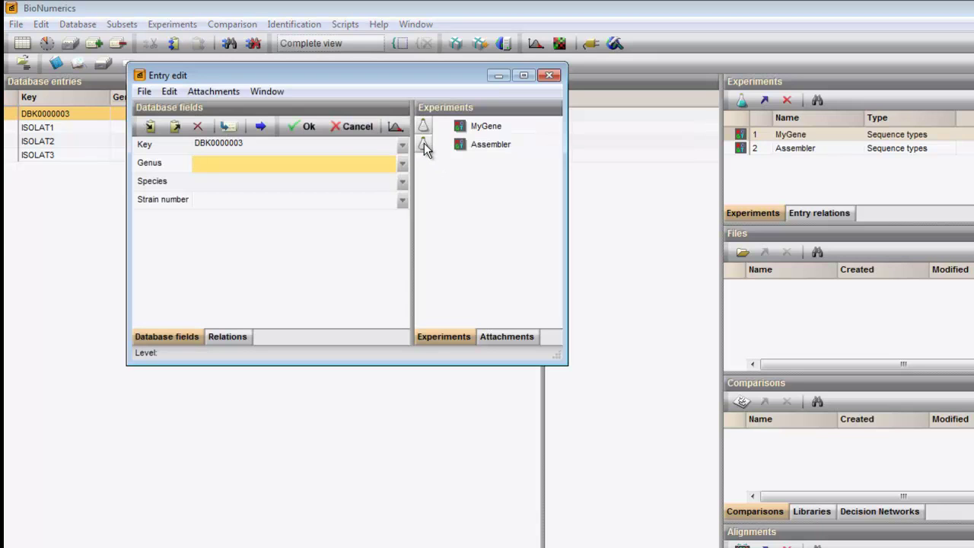
pyautogui.click(424, 143)
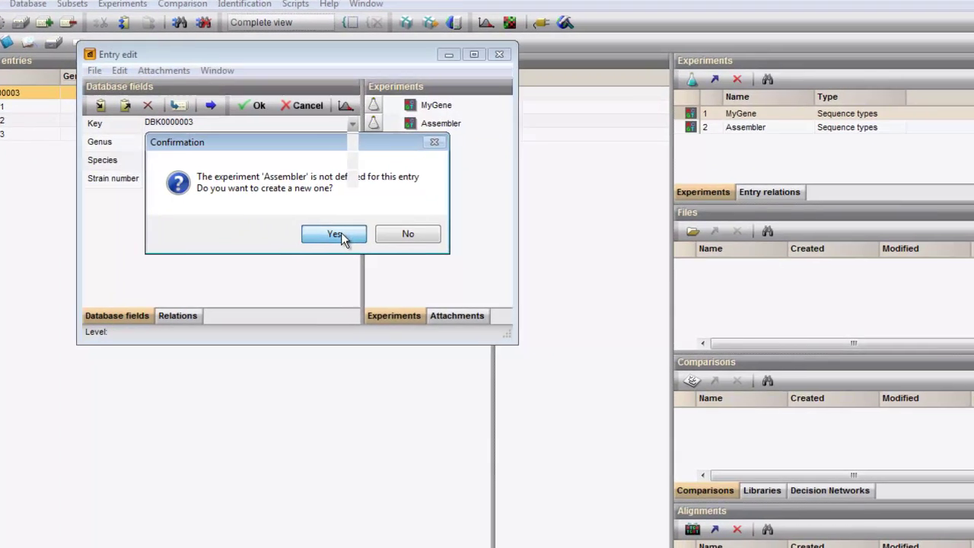
pyautogui.click(340, 234)
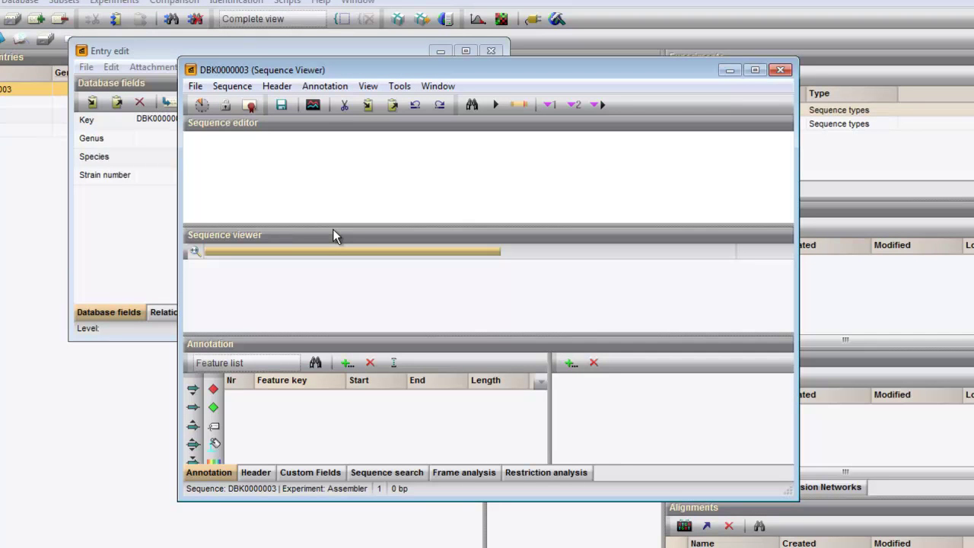
# Launch the Assembler for the empty sequence and maximize its window
pyautogui.click(315, 107)
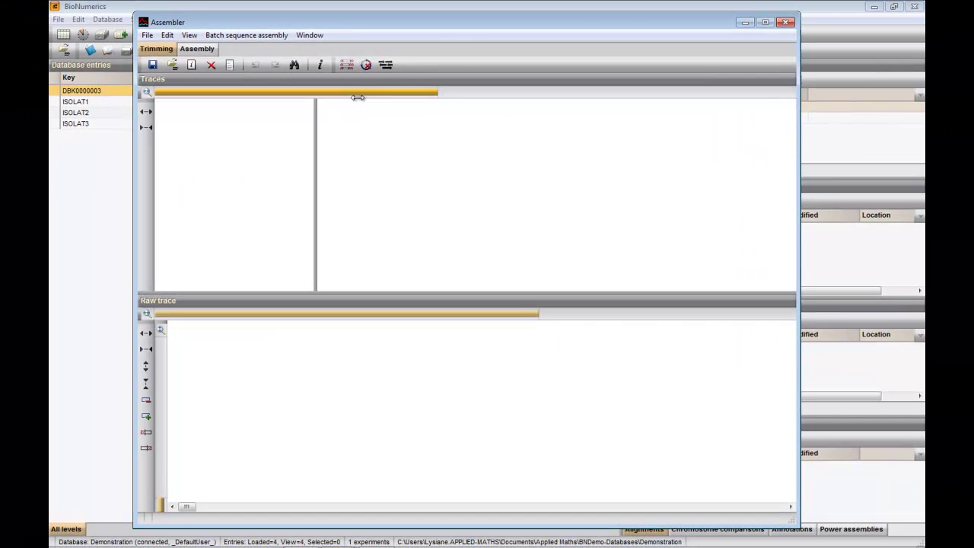
pyautogui.click(765, 22)
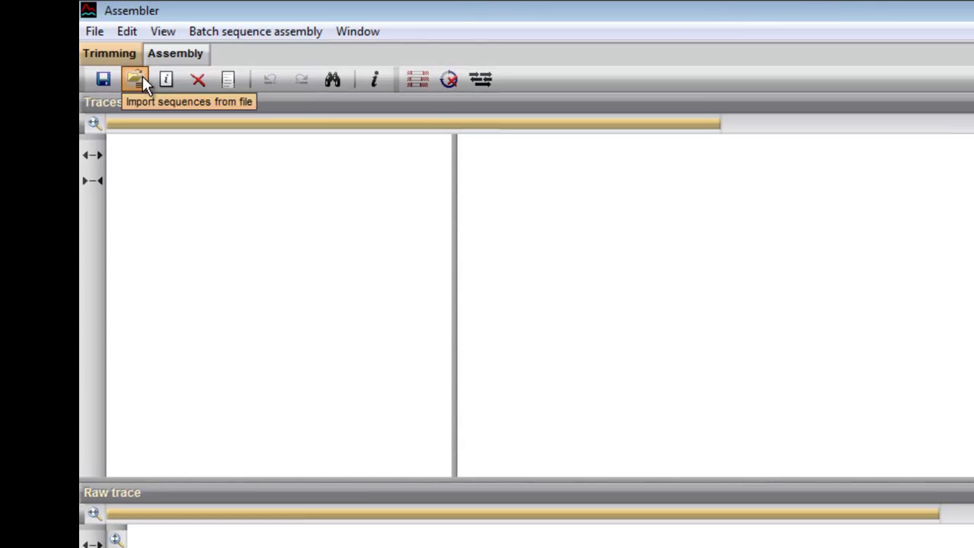
# Import all 11 SCF (*.scf) trace files from the Influenza 1 folder
pyautogui.click(143, 78)
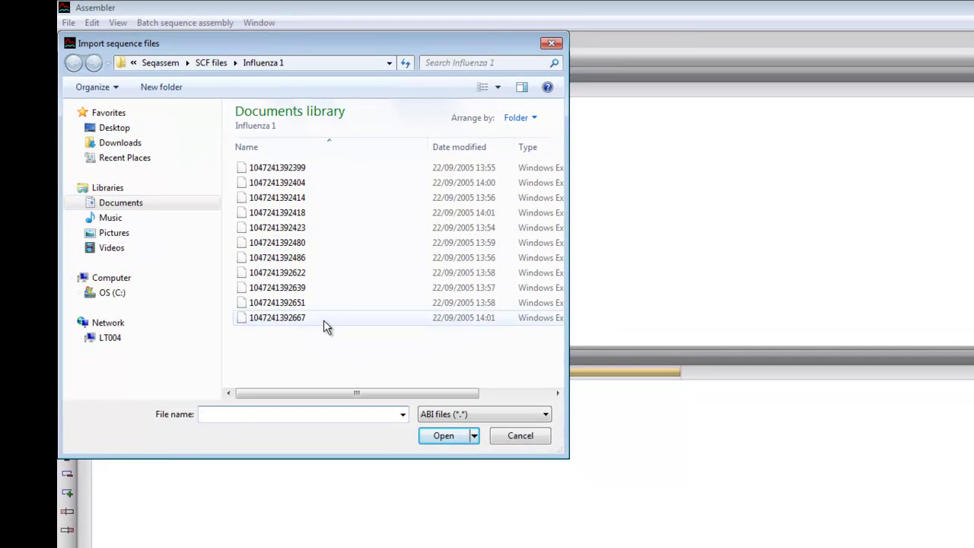
pyautogui.moveTo(324, 319); pyautogui.dragTo(297, 169)
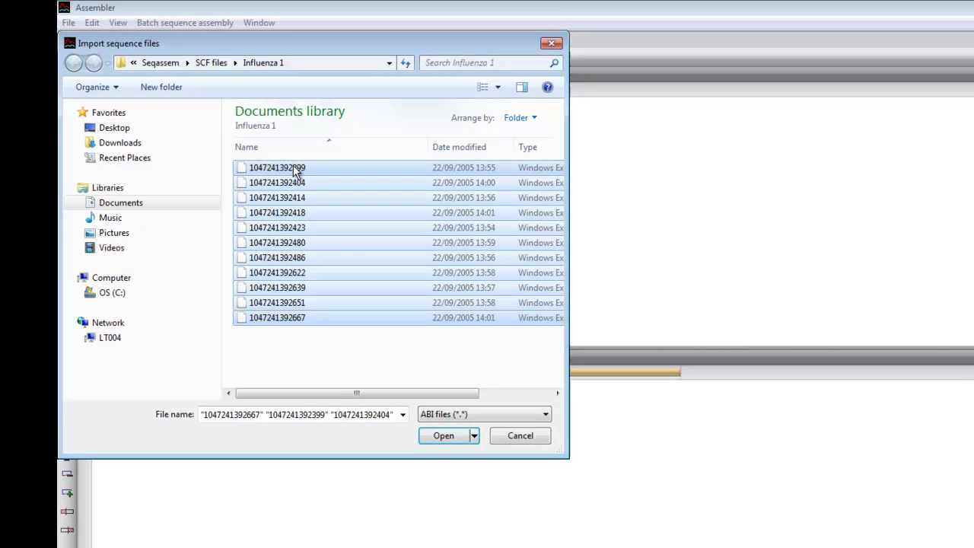
pyautogui.click(546, 417)
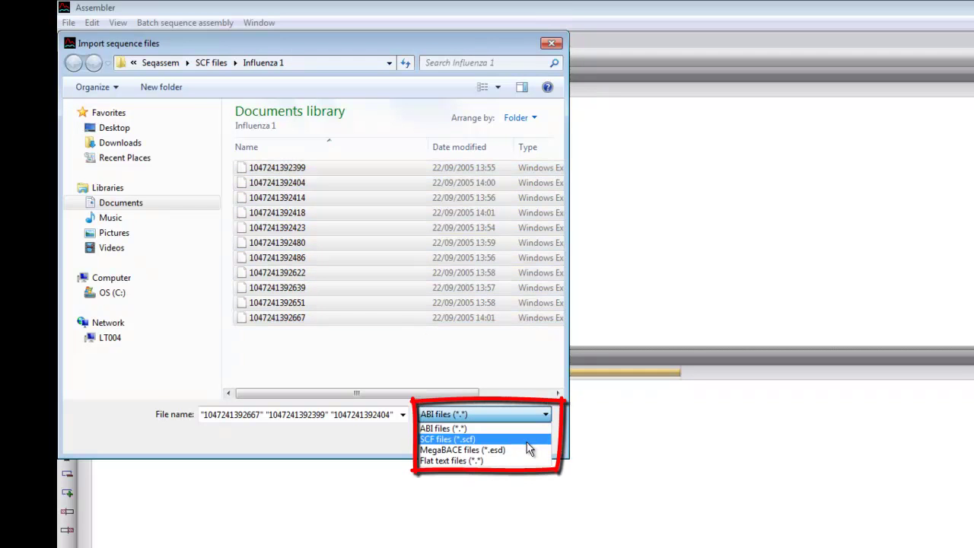
pyautogui.click(527, 440)
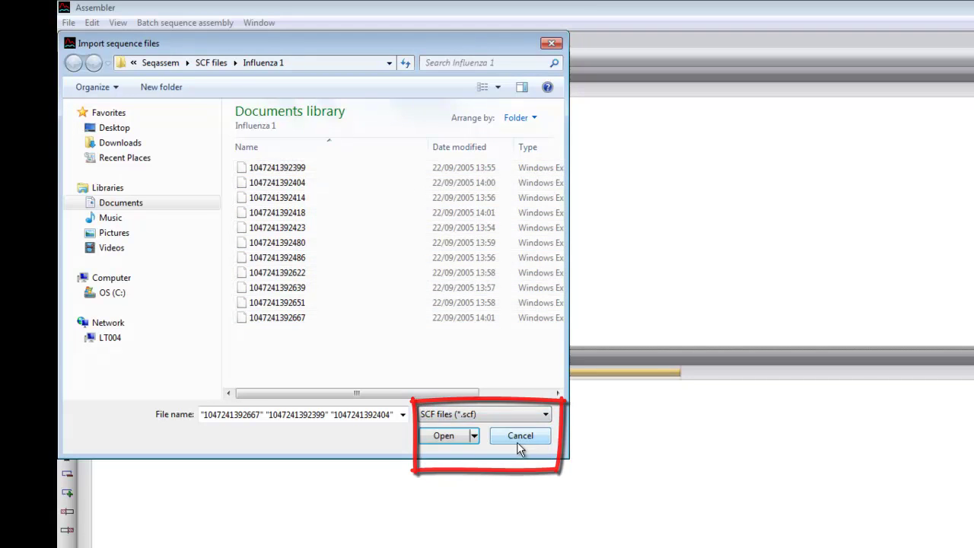
pyautogui.click(450, 437)
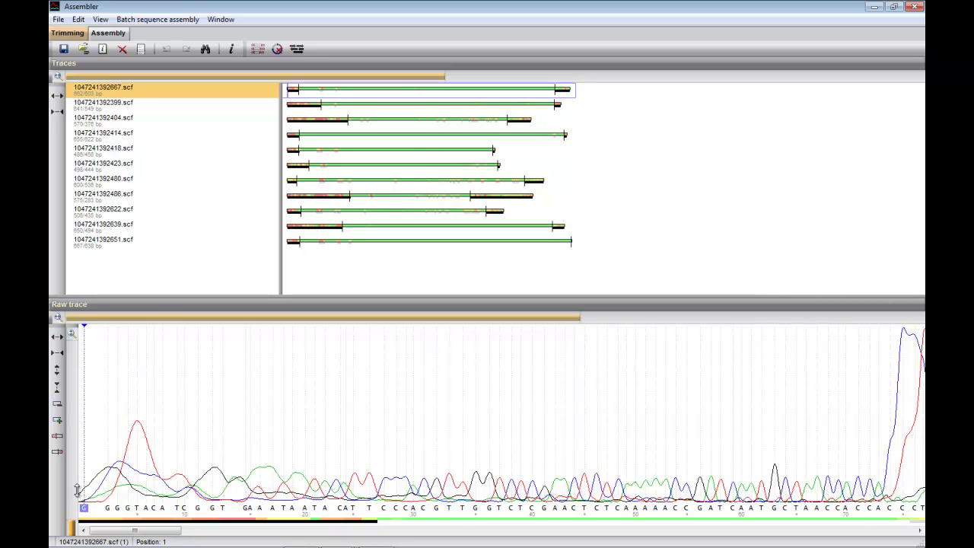
# Make the first trace's raw chromatogram taller and wider to read its peaks
pyautogui.moveTo(77, 490)
pyautogui.mouseDown()
pyautogui.moveTo(79, 445)
pyautogui.moveTo(80, 473)
pyautogui.mouseUp()
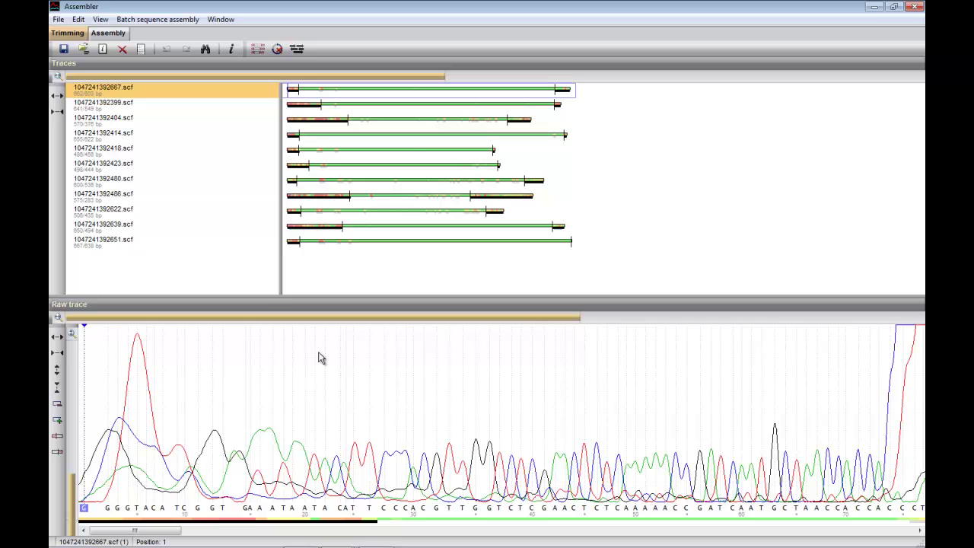
pyautogui.moveTo(580, 316)
pyautogui.mouseDown()
pyautogui.moveTo(665, 316)
pyautogui.moveTo(585, 316)
pyautogui.mouseUp()
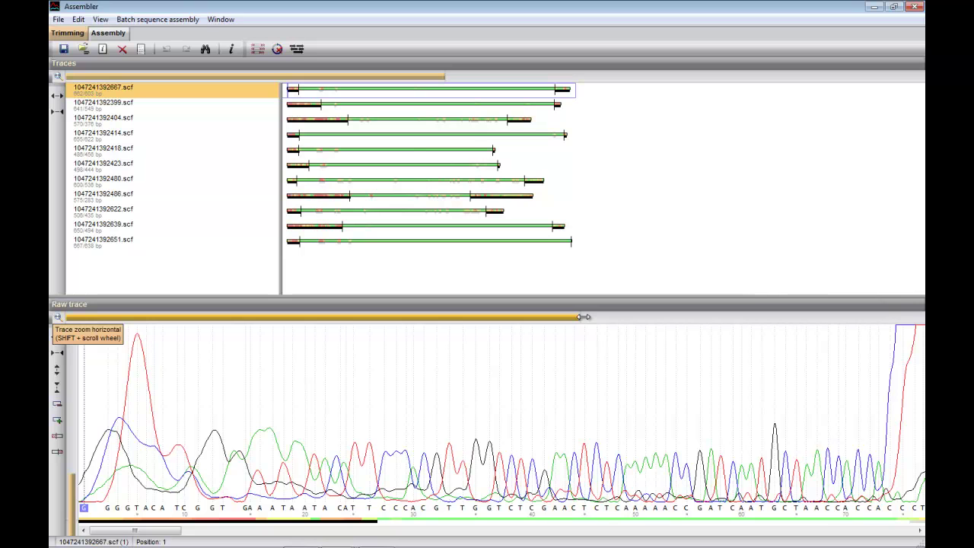
# Select trace 1047241392418.scf, mark its sequence start at base 25, and go to the read's end
pyautogui.click(469, 134)
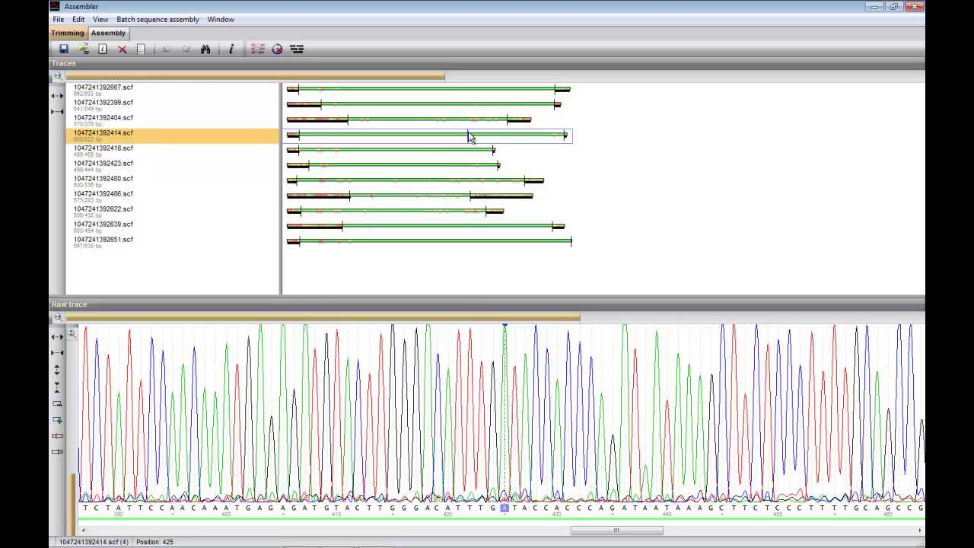
pyautogui.click(466, 150)
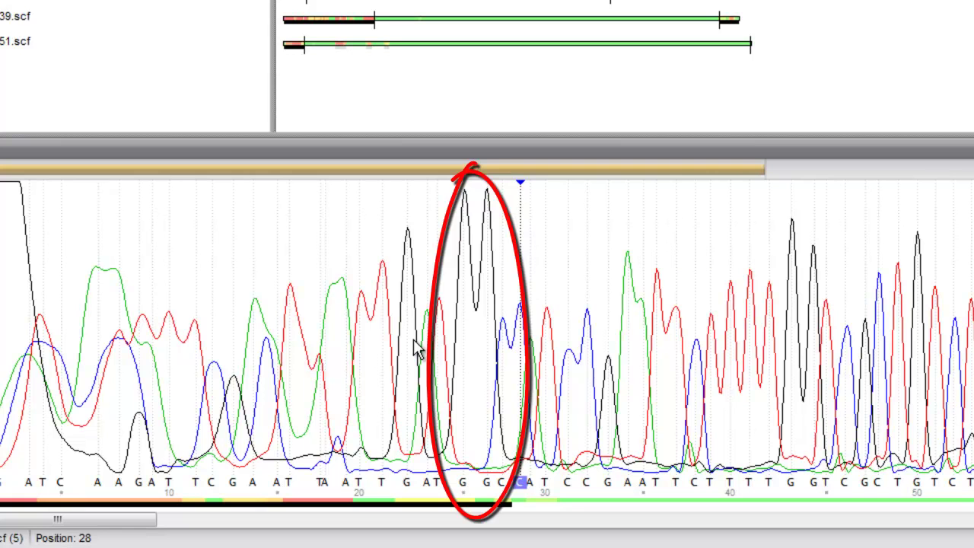
pyautogui.click(464, 350)
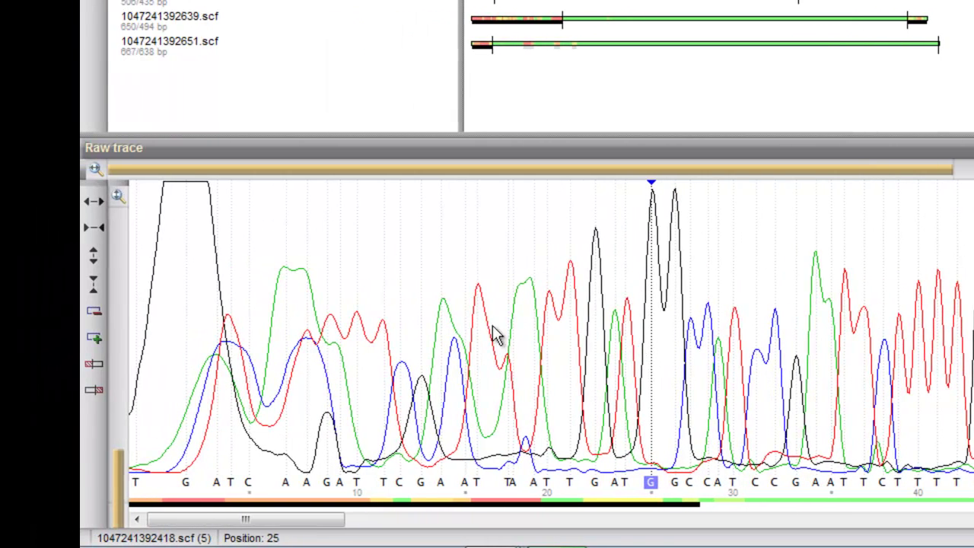
pyautogui.click(99, 366)
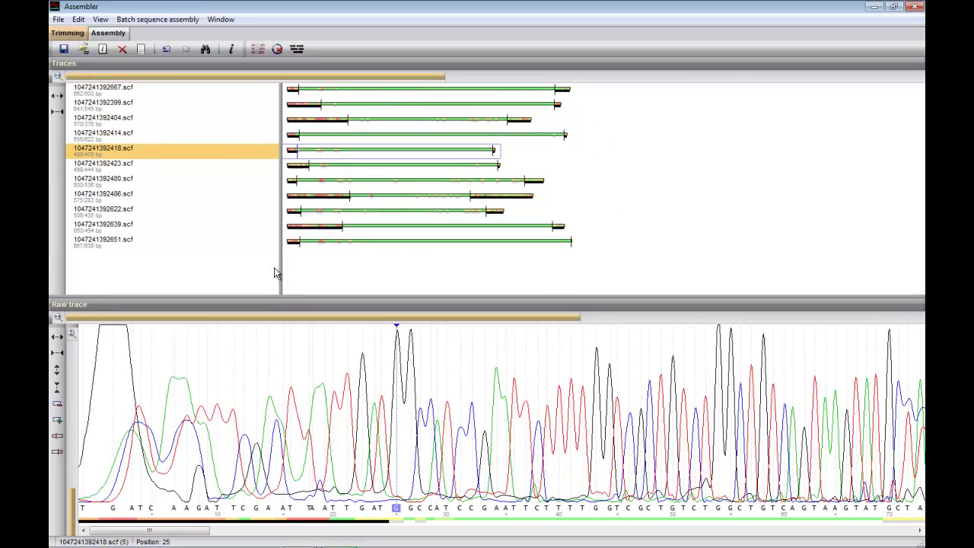
pyautogui.click(495, 152)
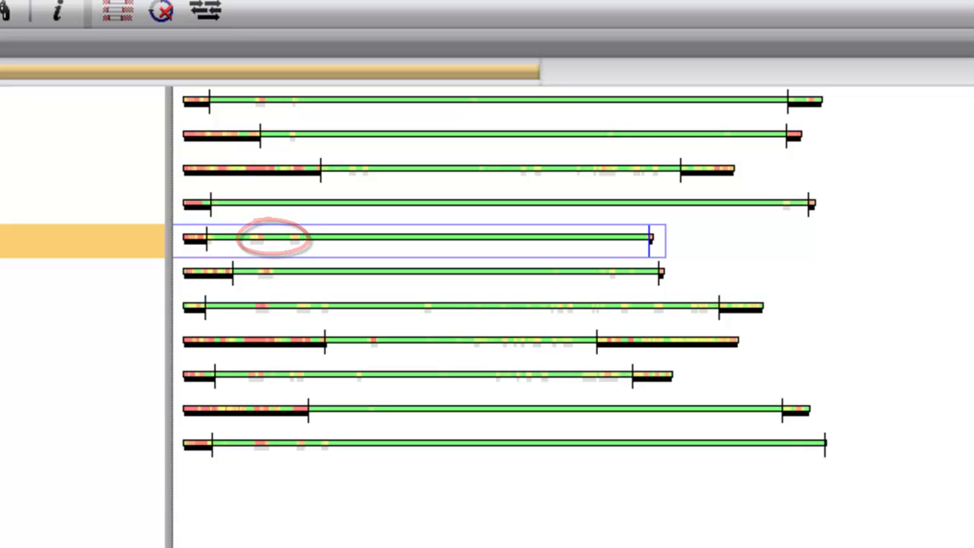
# Jump the raw trace of 1047241392418.scf to the low-quality spot near base 73
pyautogui.click(254, 241)
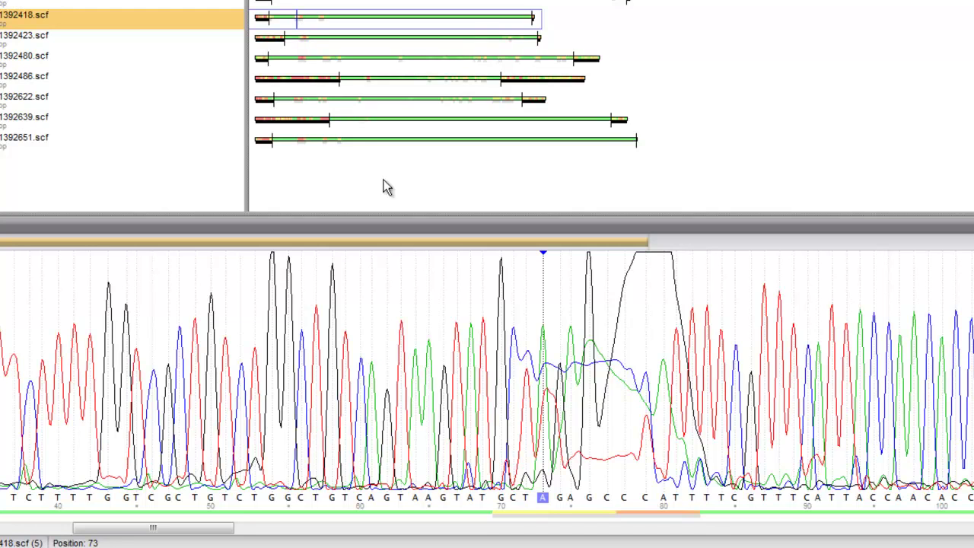
# Select bases 74–79 of trace 1047241392418.scf and activate them
pyautogui.press('Right')
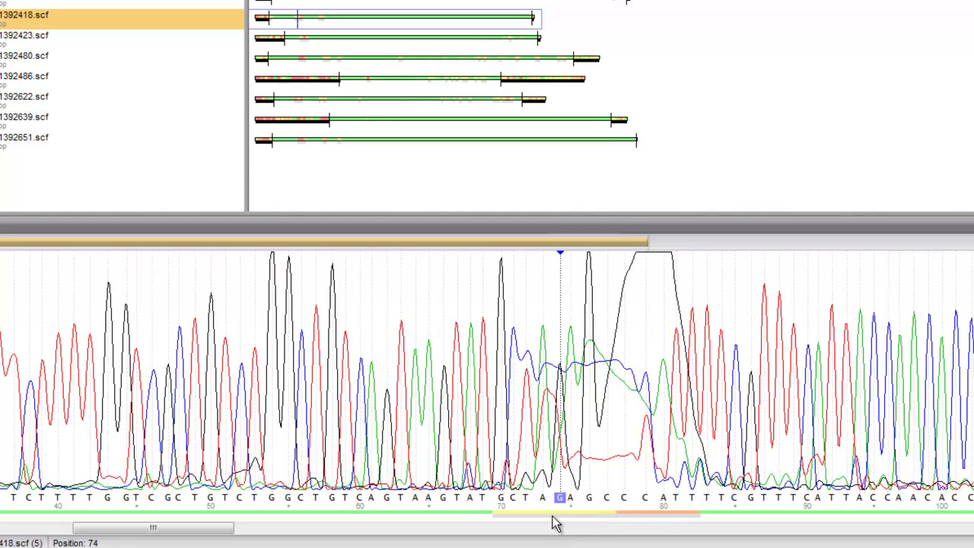
pyautogui.keyDown('shift'); pyautogui.click(655, 516); pyautogui.keyUp('shift')
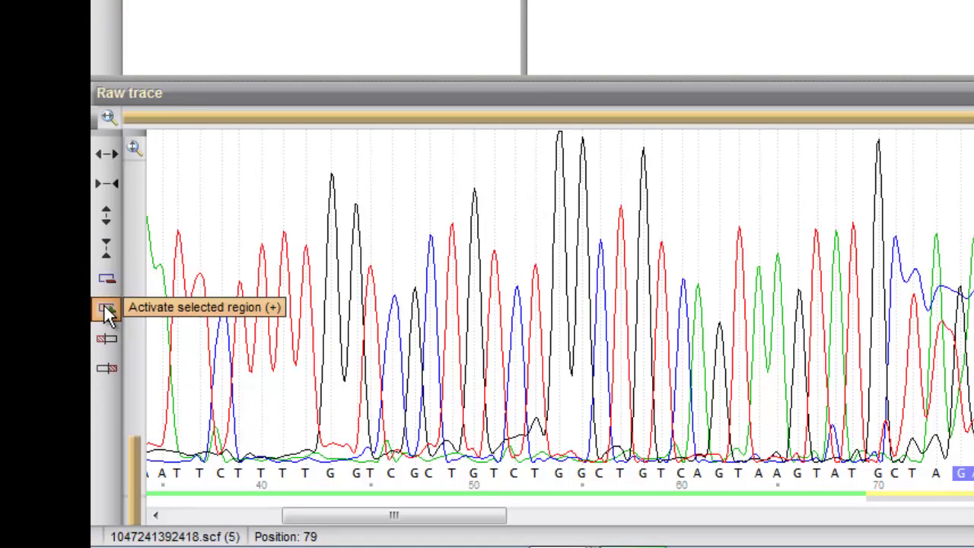
pyautogui.click(106, 309)
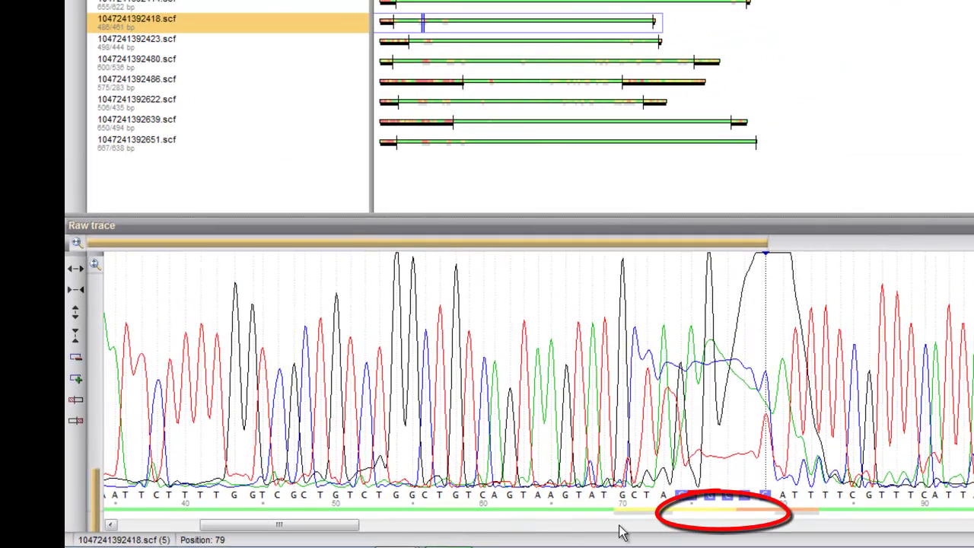
# Reselect bases 73–79 and bring up the Calculate assembly settings
pyautogui.click(668, 503)
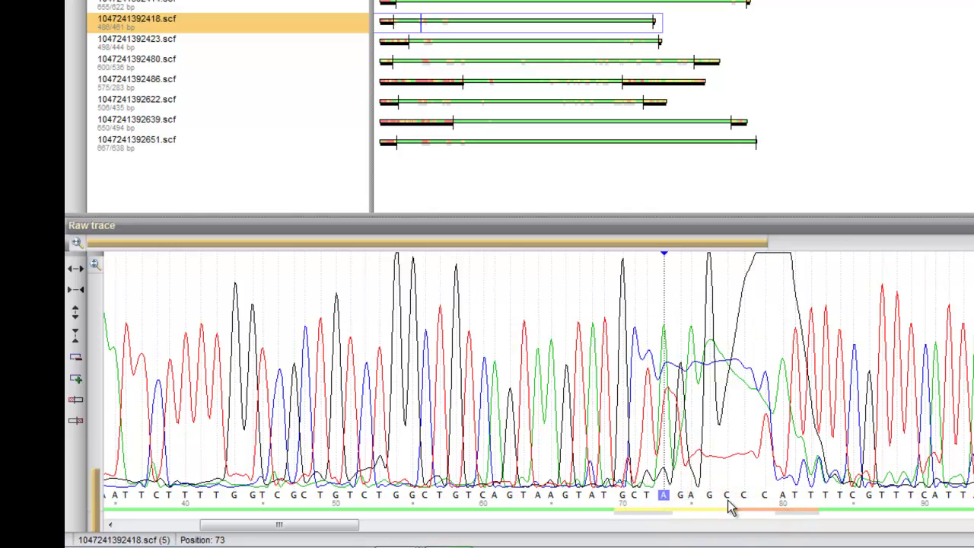
pyautogui.keyDown('shift'); pyautogui.click(770, 500); pyautogui.keyUp('shift')
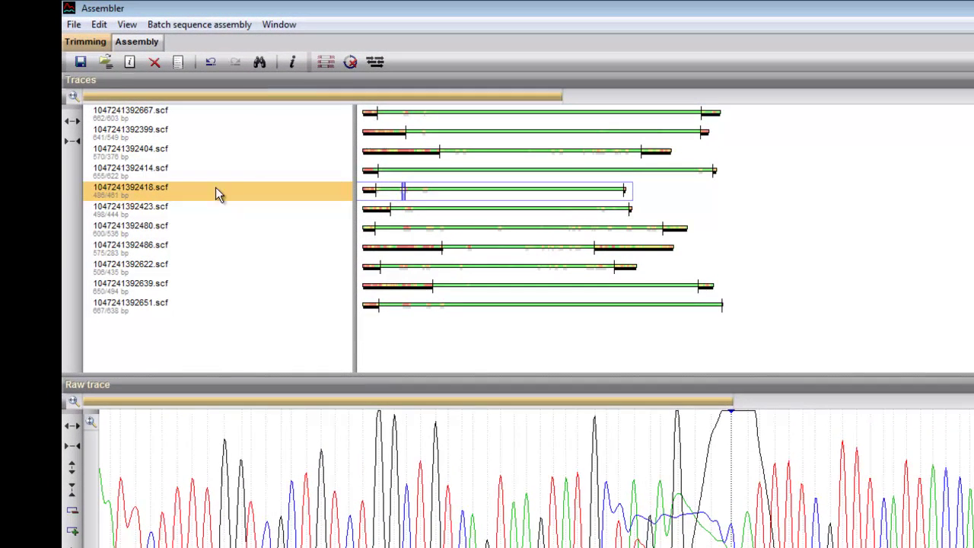
pyautogui.click(376, 61)
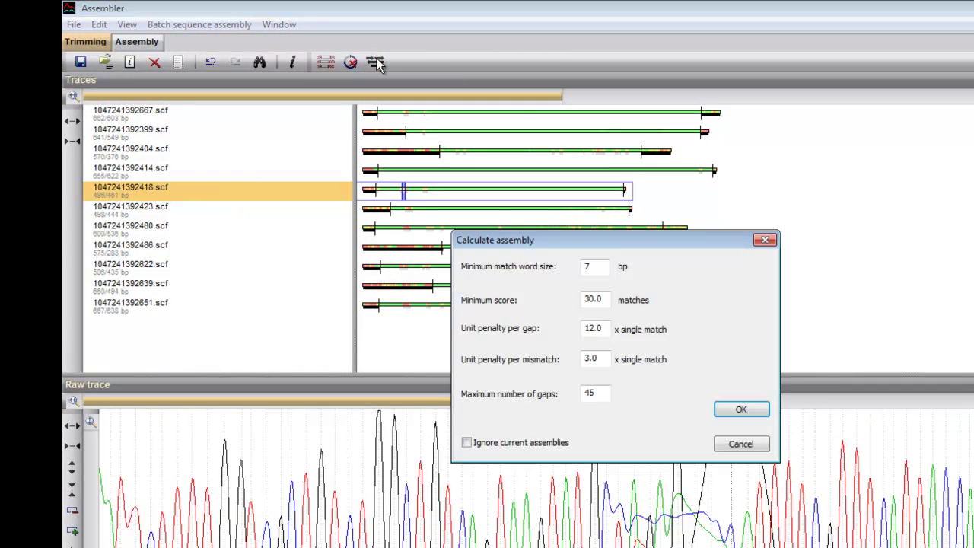
# Accept word size 7, score 30, gap 12, mismatch 3, 45 gaps to build the 2311 bp contig
pyautogui.click(741, 411)
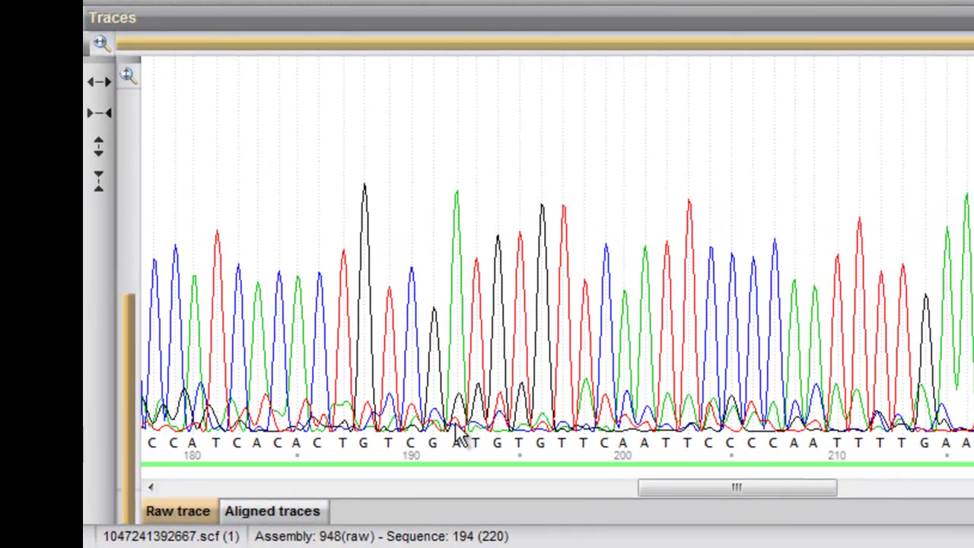
# Display the reads' aligned chromatograms under the contig and enlarge the trace peak height
pyautogui.click(311, 499)
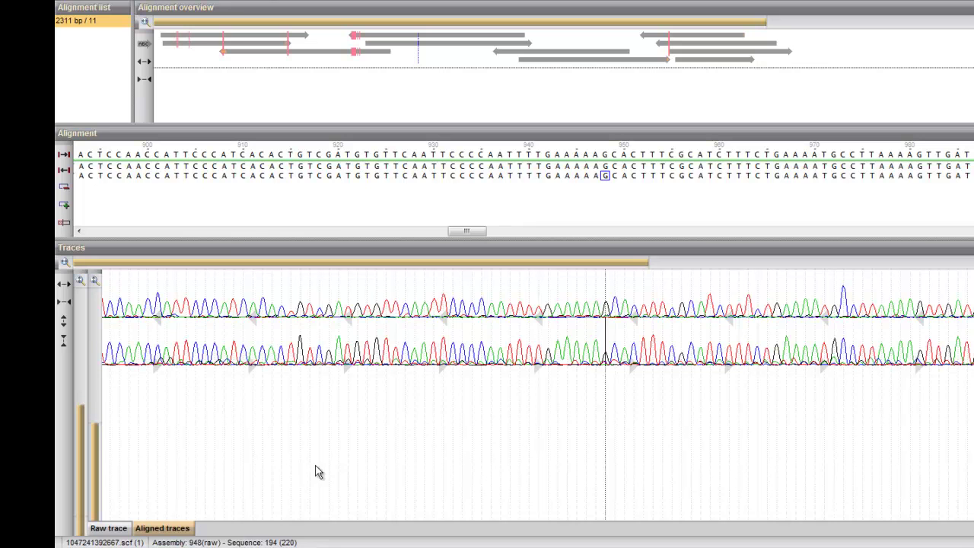
pyautogui.moveTo(96, 423)
pyautogui.mouseDown()
pyautogui.moveTo(97, 378)
pyautogui.moveTo(83, 378)
pyautogui.moveTo(85, 360)
pyautogui.moveTo(84, 377)
pyautogui.mouseUp()
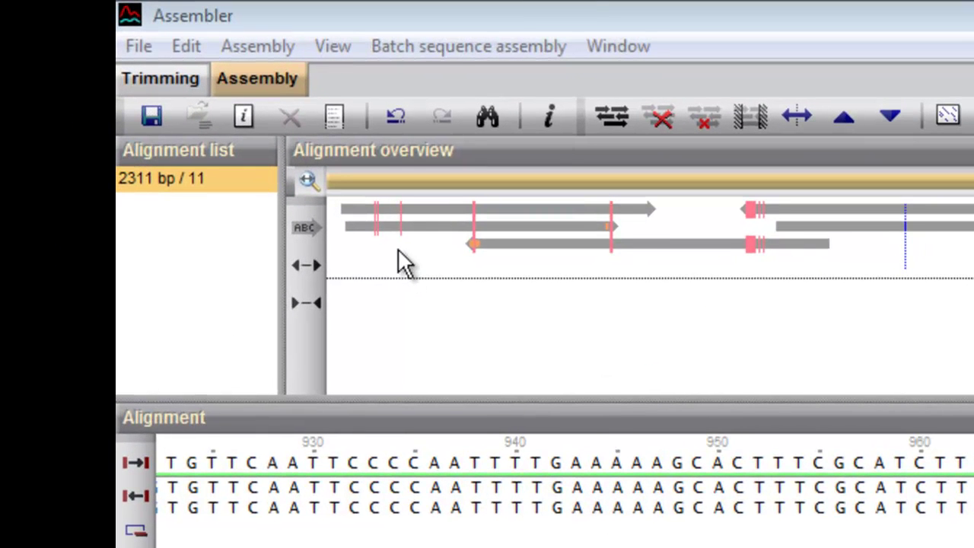
# Near contig position 103, change the third read's disputed T base to ambiguity code W
pyautogui.click(403, 210)
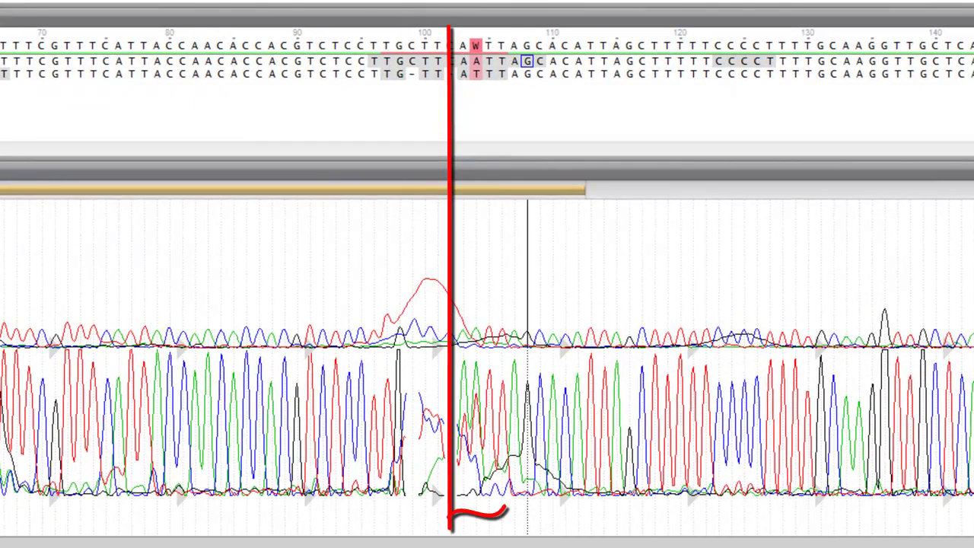
pyautogui.click(477, 76)
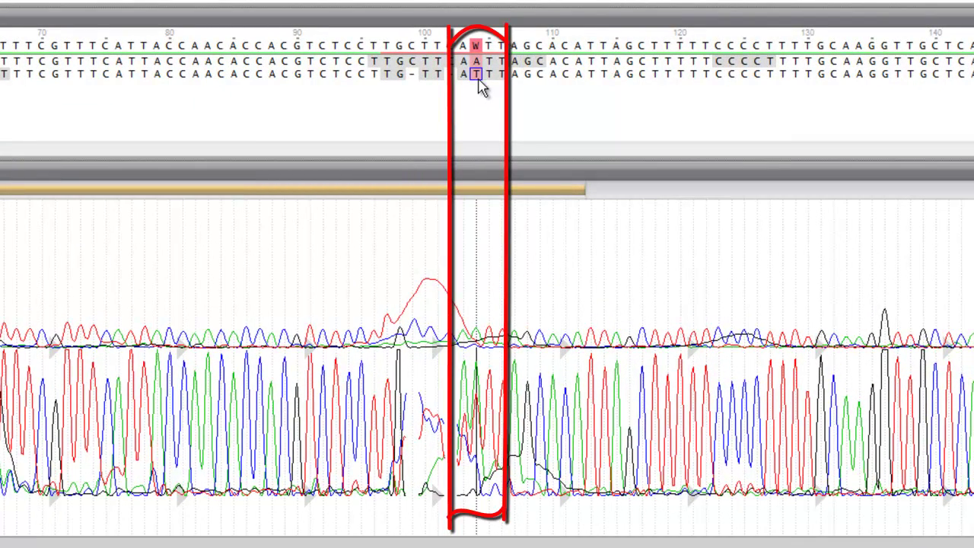
pyautogui.write('w')
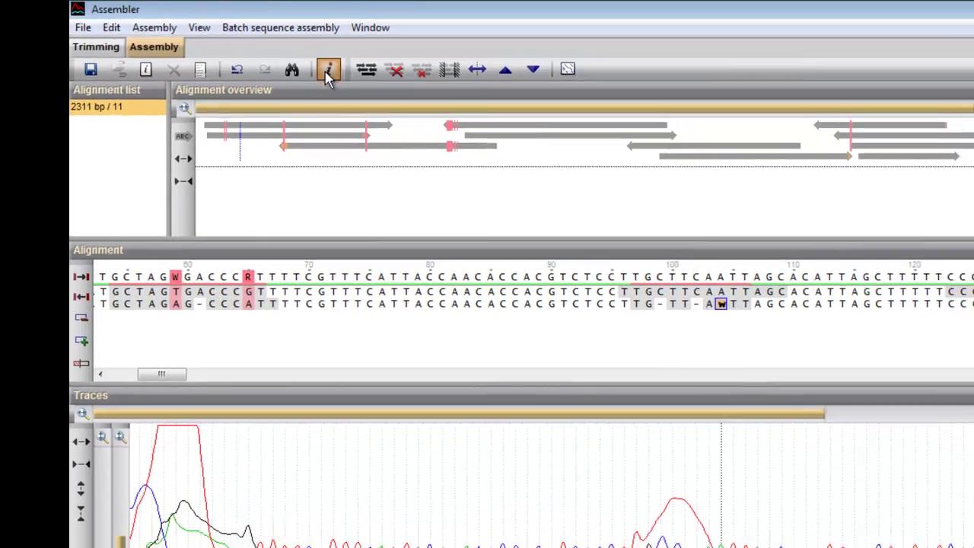
# Discard the T-to-W modification at position 117 of read 1047241392418.scf in its sequence information
pyautogui.click(344, 78)
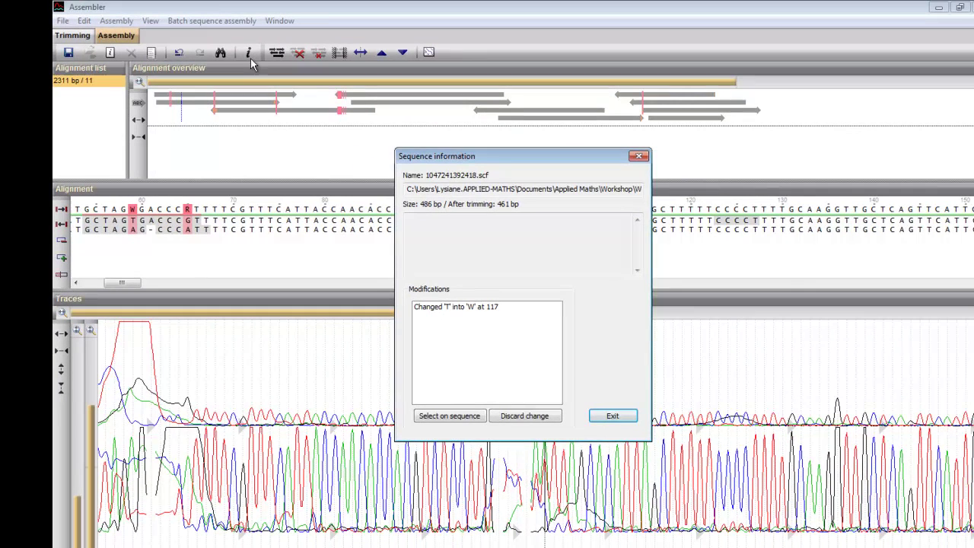
pyautogui.moveTo(494, 158); pyautogui.dragTo(290, 145)
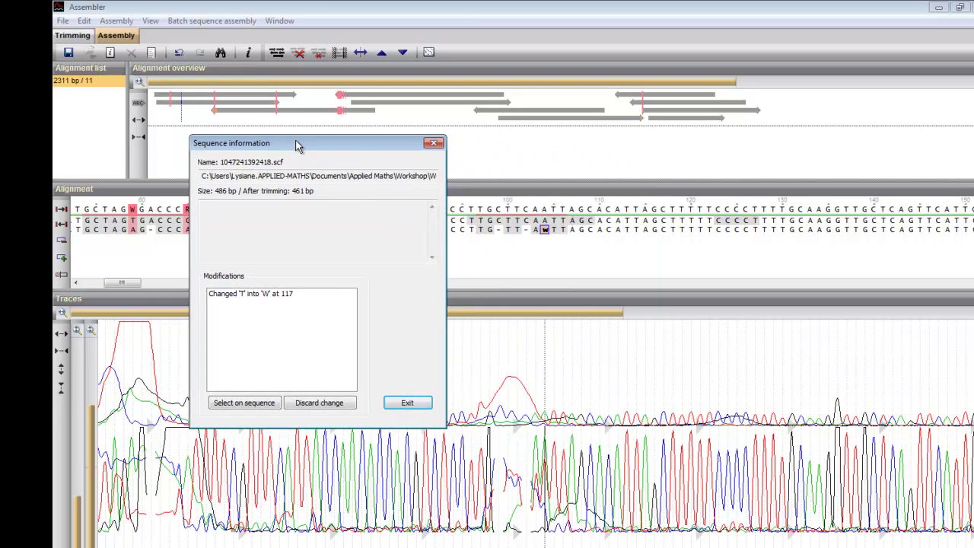
pyautogui.click(270, 294)
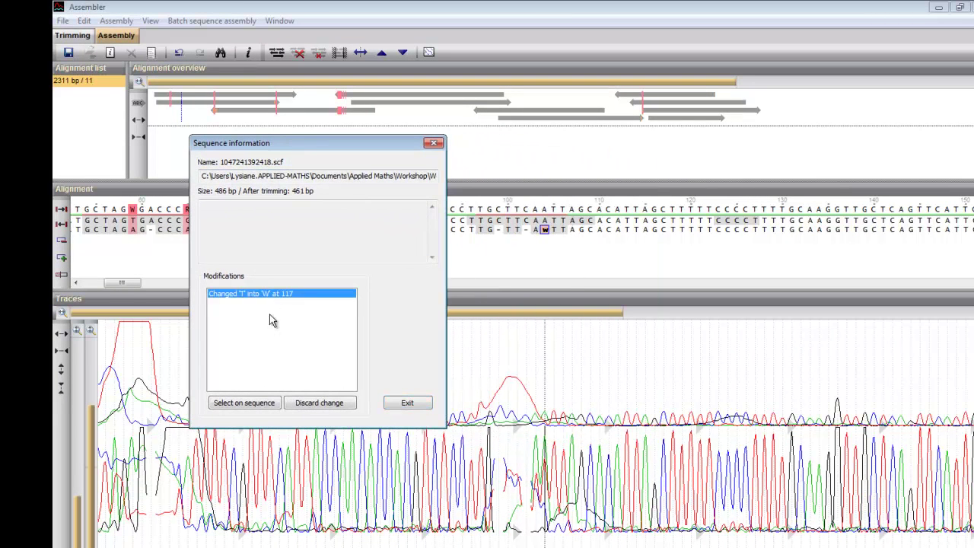
pyautogui.click(262, 405)
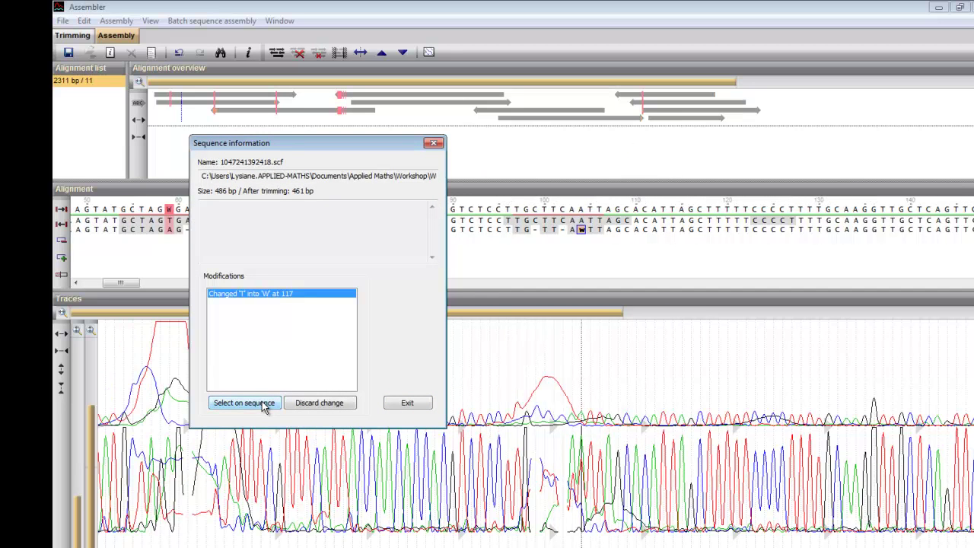
pyautogui.click(327, 405)
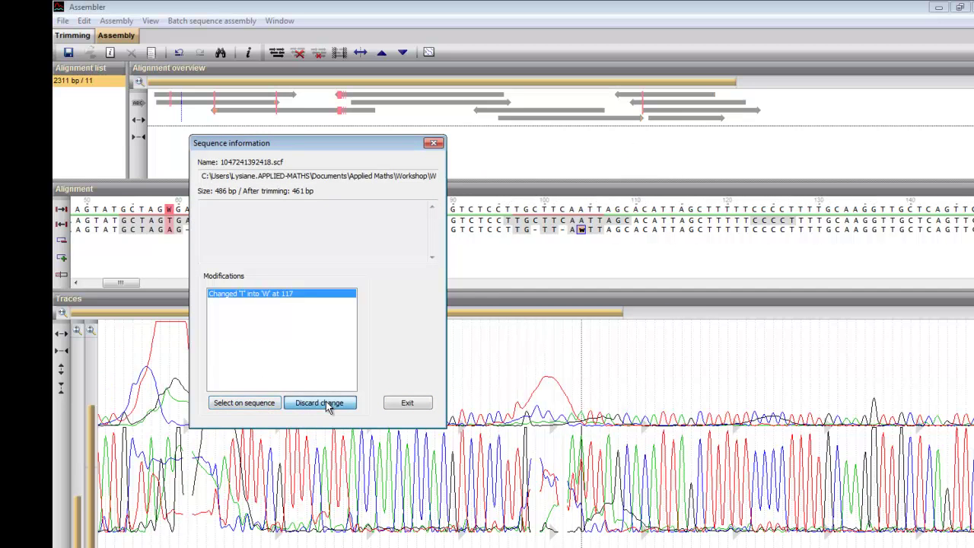
pyautogui.click(409, 403)
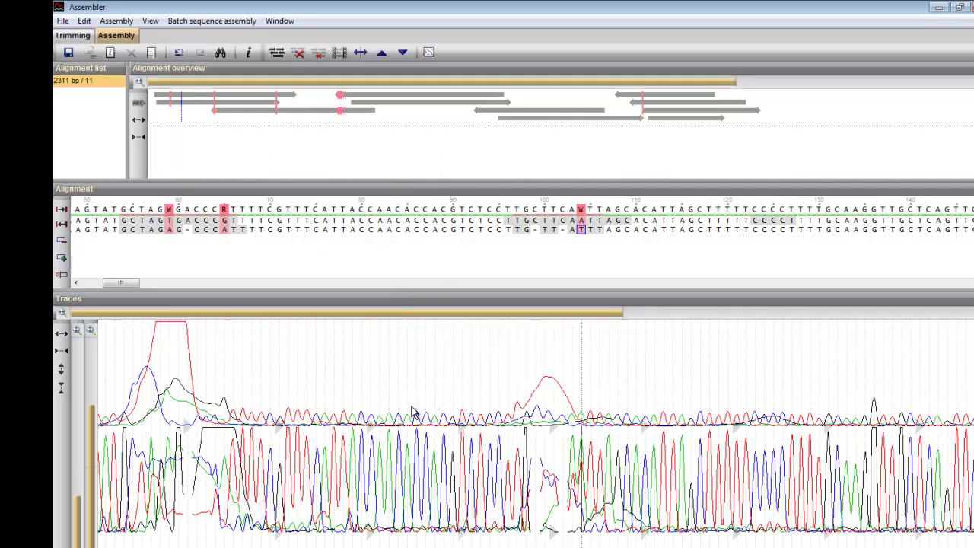
# Near position 1860, raise the bottom read ending in GGC two rows higher in the stack
pyautogui.click(643, 121)
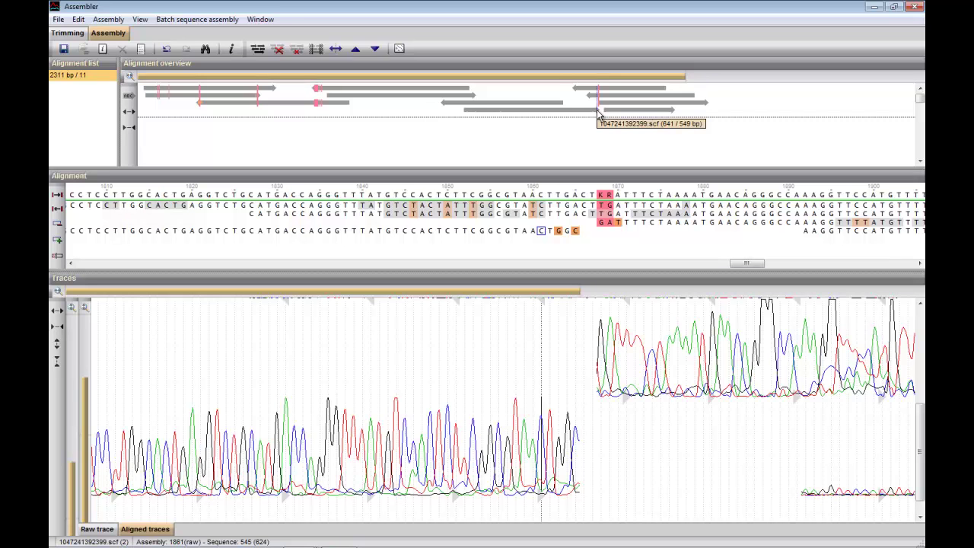
pyautogui.click(575, 232)
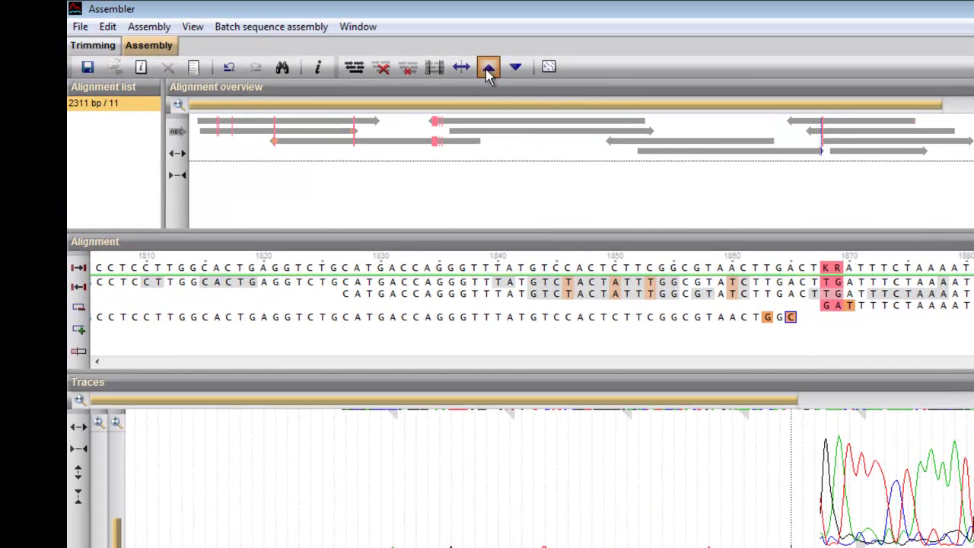
pyautogui.click(488, 68)
pyautogui.click(488, 68)
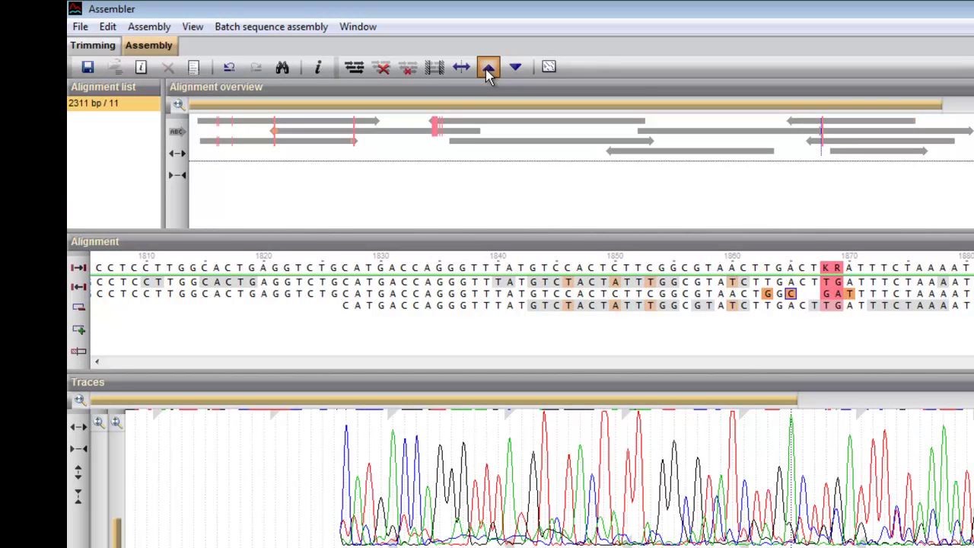
pyautogui.click(489, 68)
pyautogui.click(515, 69)
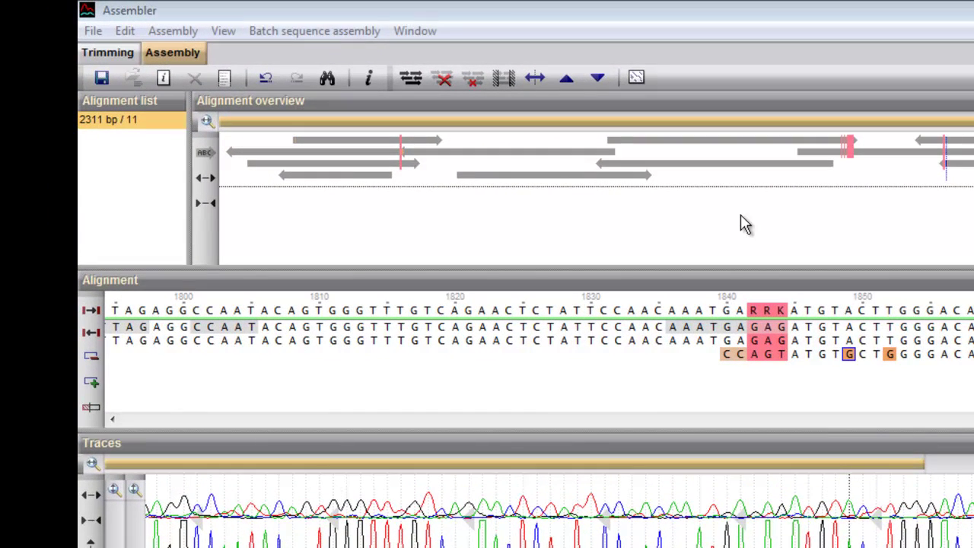
# Apply consensus trimming with start CGAAAGCAGGTCAA, stop GGATGGCCATCAAT and 3 bp offsets
pyautogui.click(506, 79)
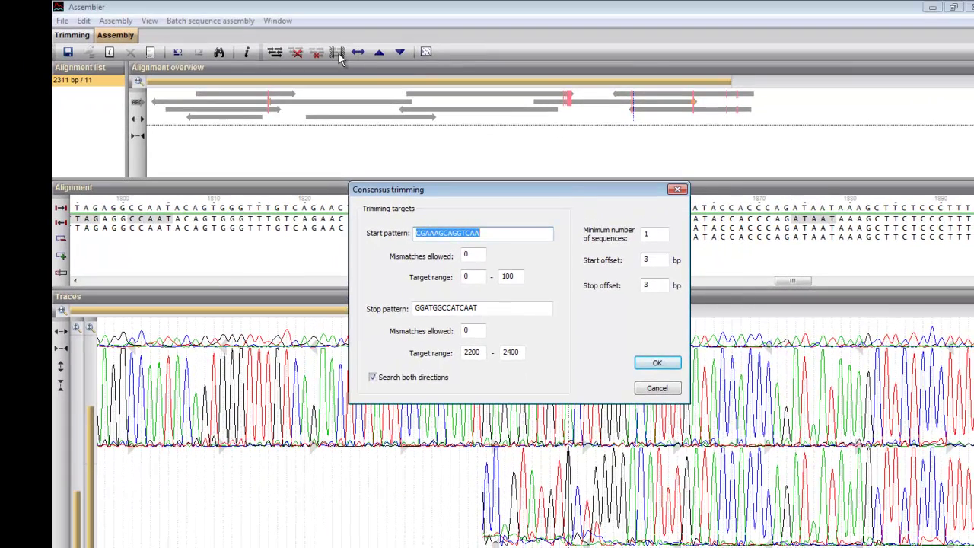
pyautogui.click(658, 363)
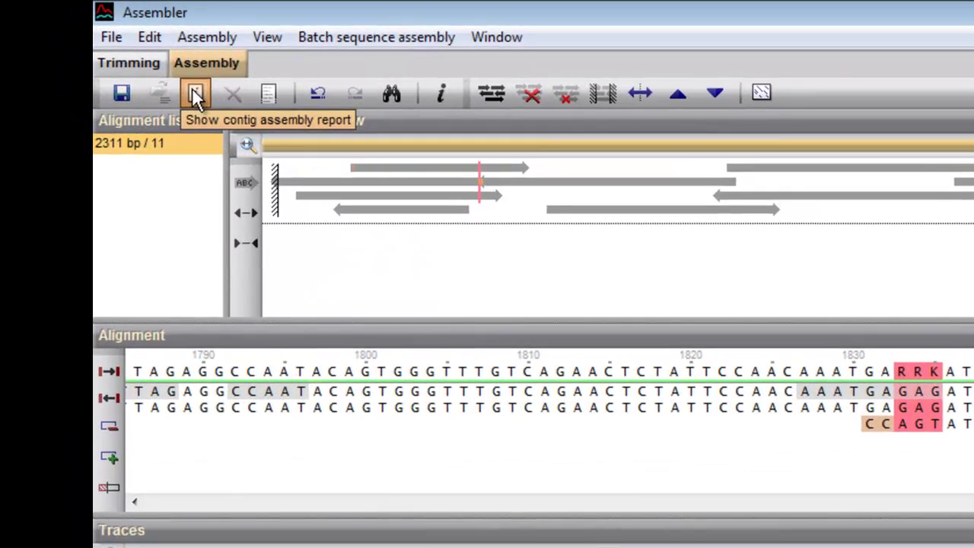
pyautogui.click(110, 53)
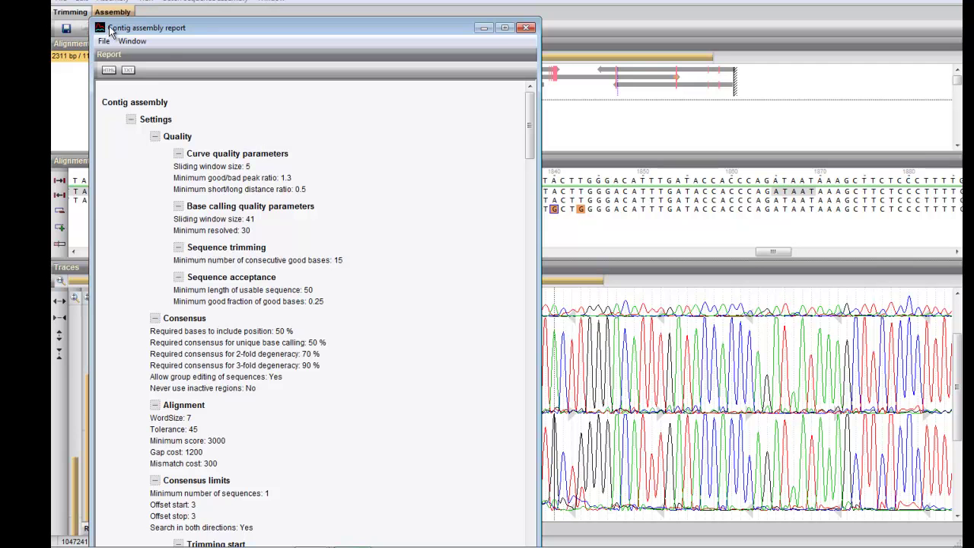
pyautogui.moveTo(530, 139)
pyautogui.mouseDown()
pyautogui.moveTo(534, 213)
pyautogui.moveTo(532, 128)
pyautogui.mouseUp()
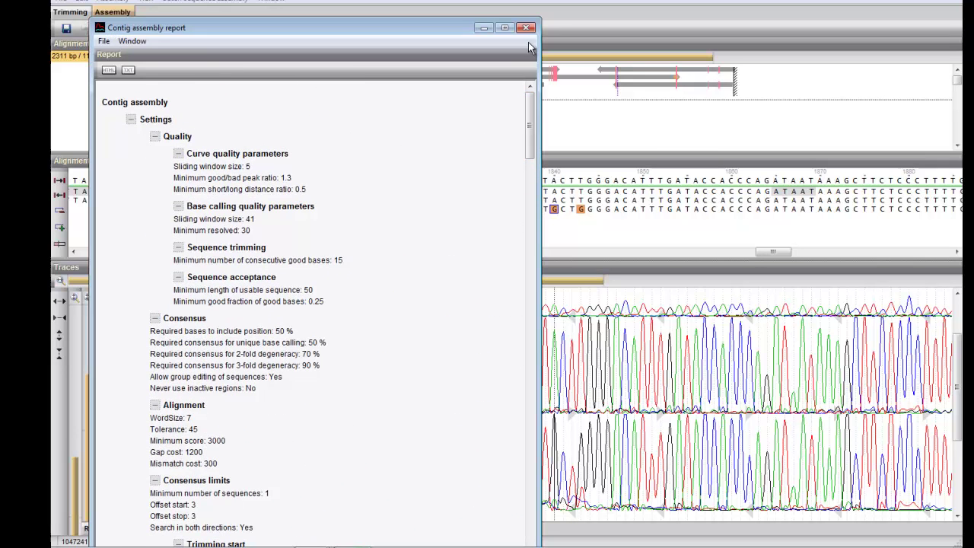
pyautogui.click(527, 29)
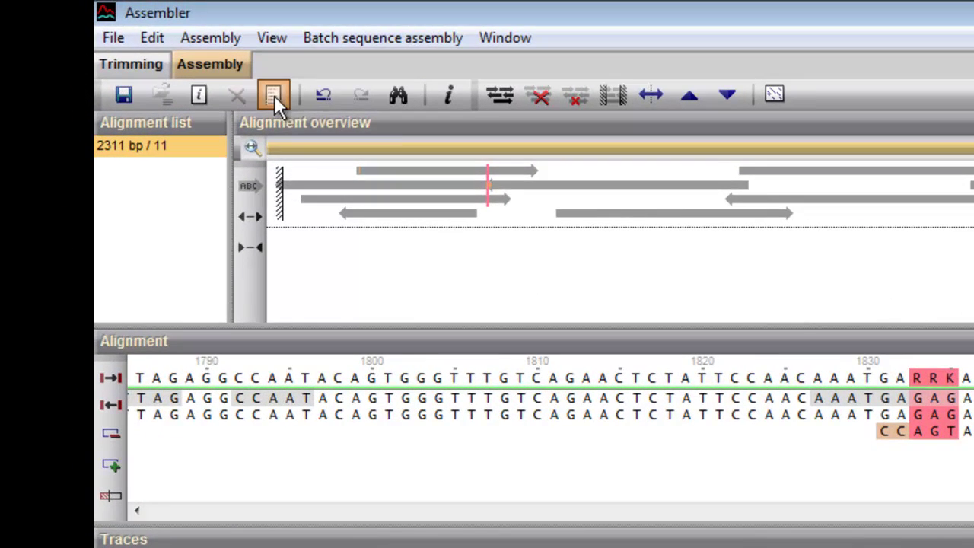
# Save the current assembly settings as template 'MyTemplate' and close the templates list
pyautogui.click(273, 95)
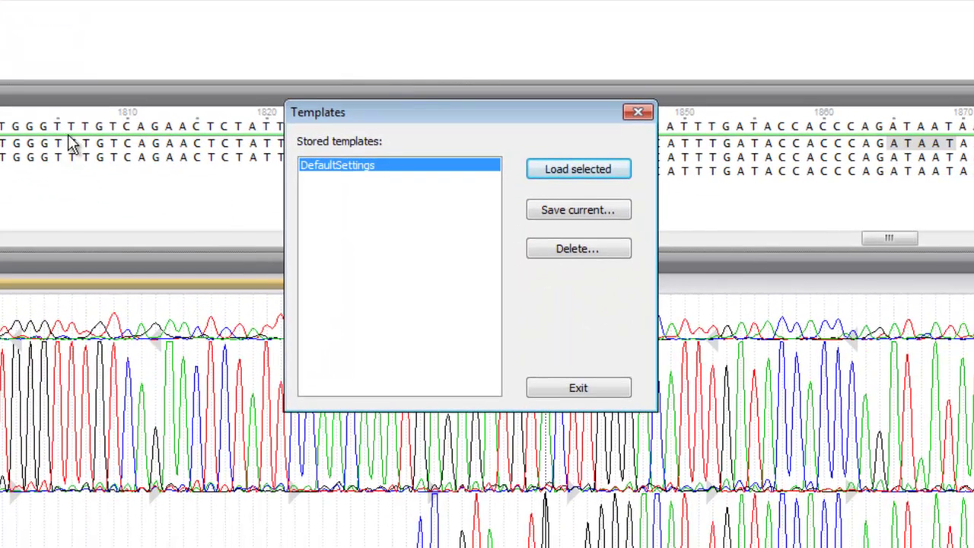
pyautogui.click(557, 210)
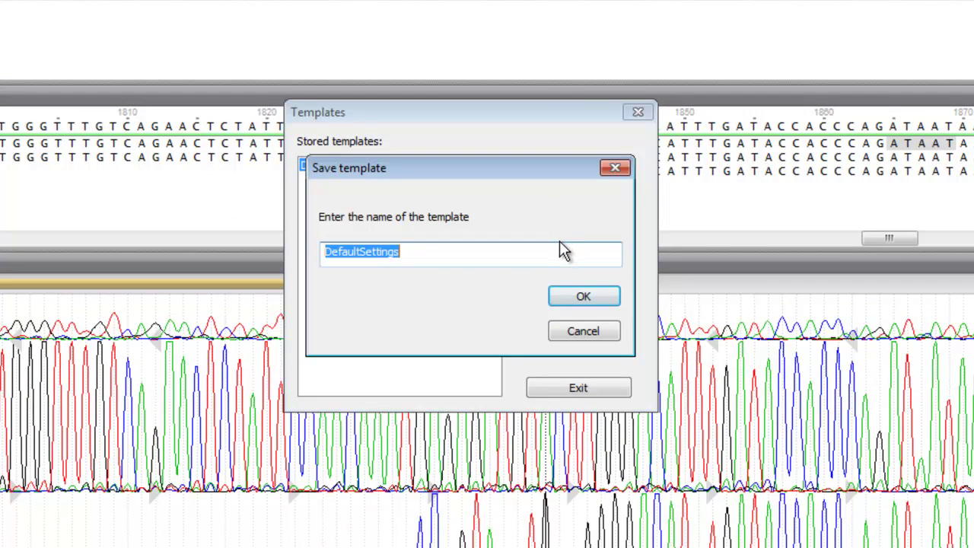
pyautogui.write('MyT')
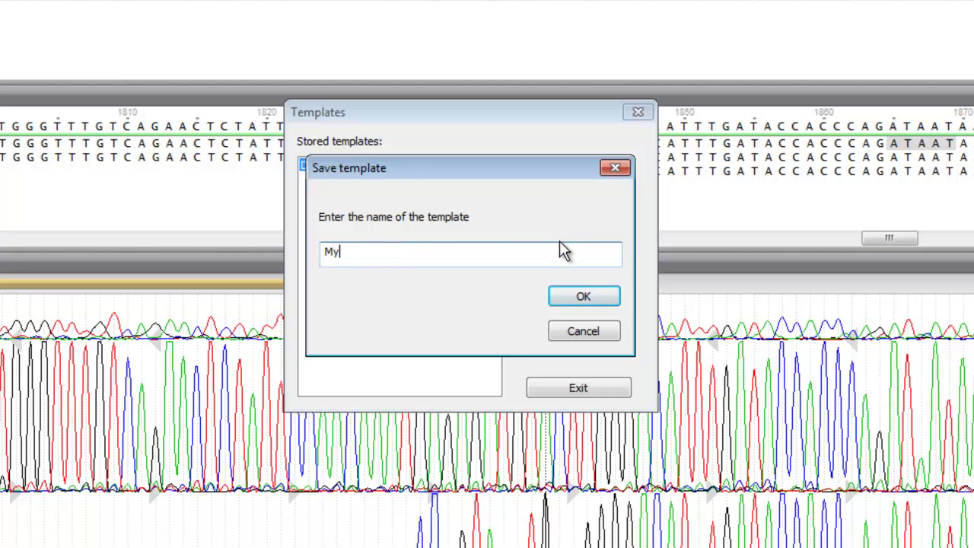
pyautogui.write('emplate')
pyautogui.click(611, 299)
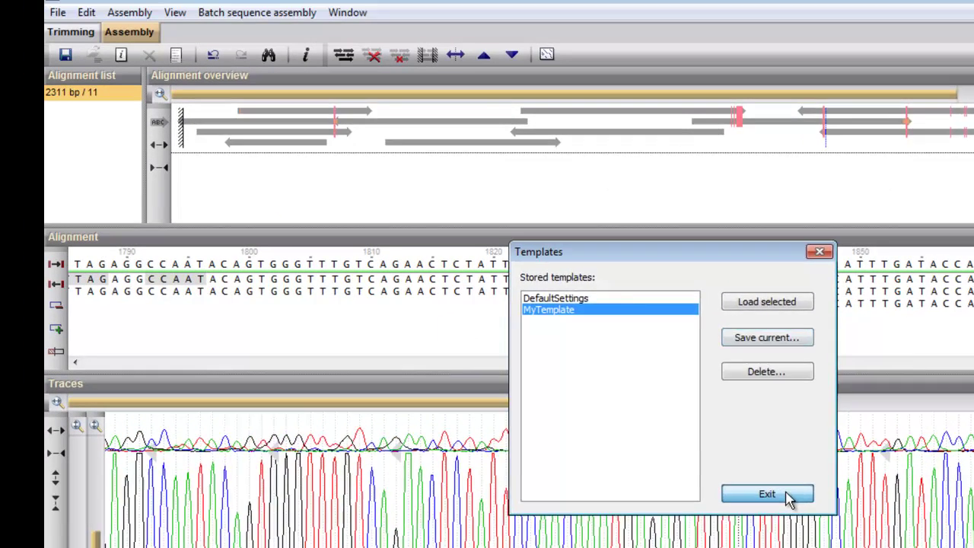
pyautogui.click(787, 495)
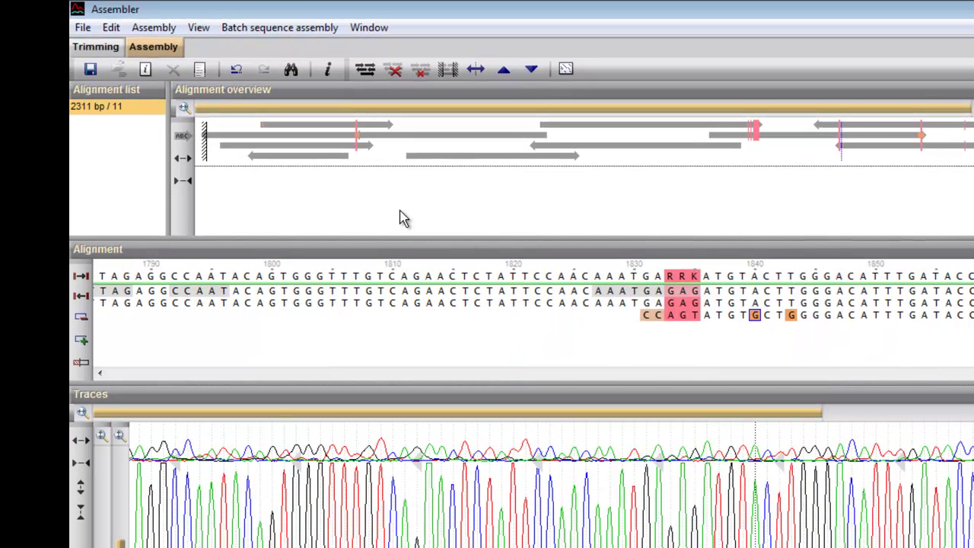
# Save the contig consensus to entry DBK0000003 and close the Assembler window
pyautogui.click(90, 69)
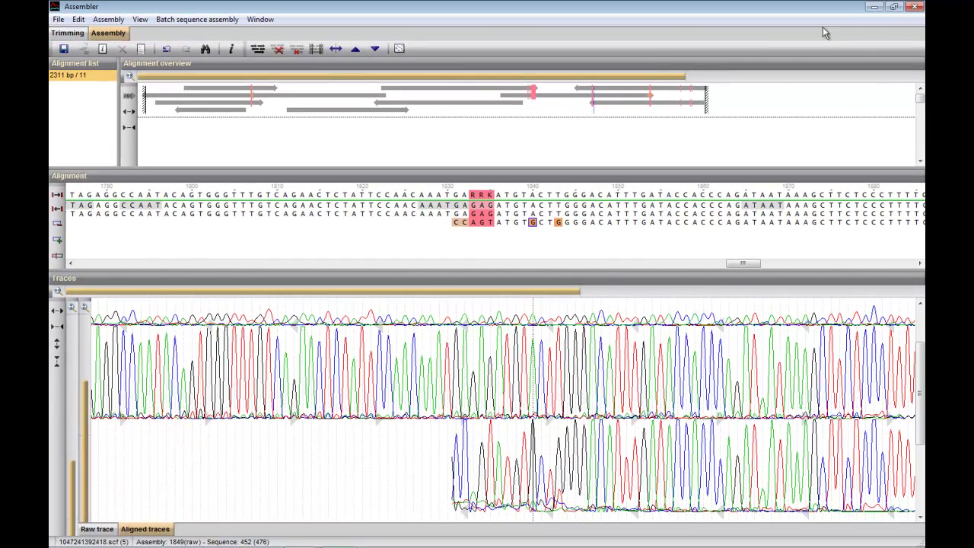
pyautogui.click(915, 7)
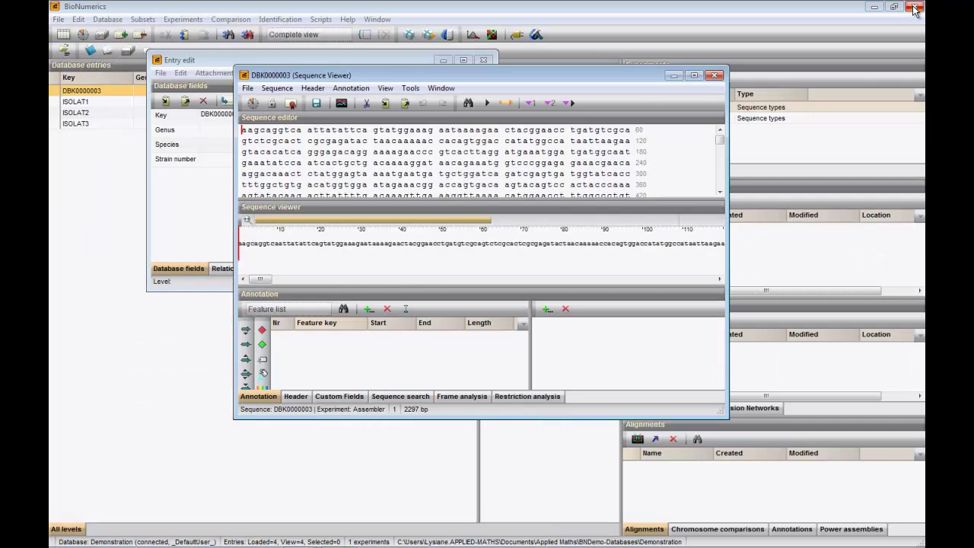